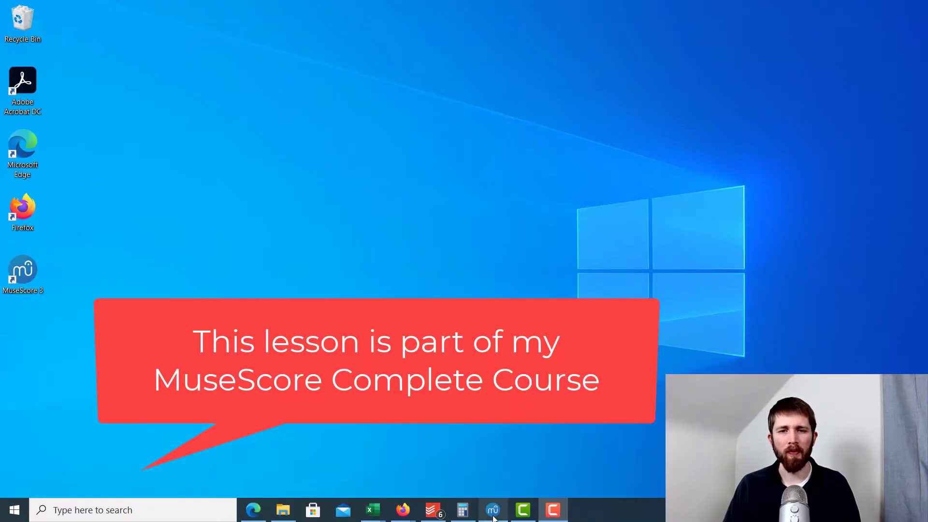
- Bring the MuseScore window with the Mary Had a Little Lamb tutorial score to the front
left_click(493, 510)
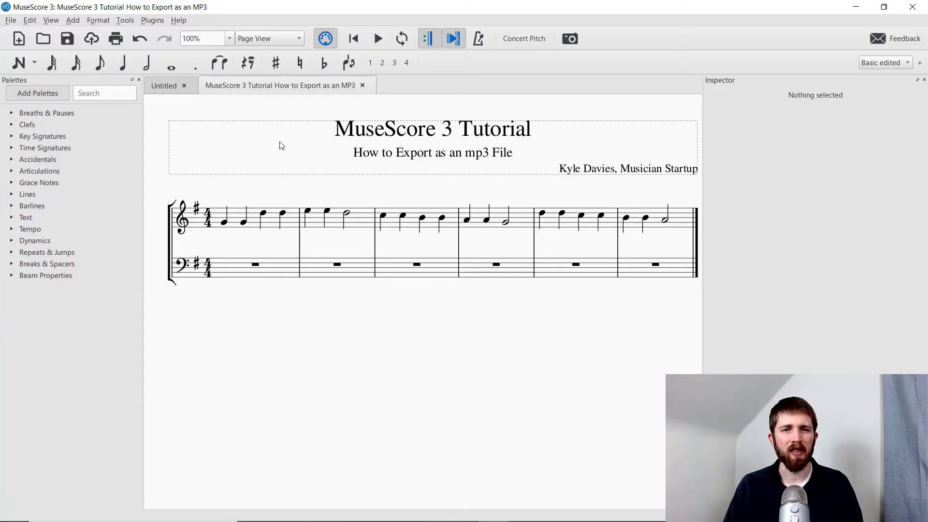
- Set up an MP3 Audio export in the Scores folder, naming the file 'Mary Had a Little Lamb'
left_click(9, 21)
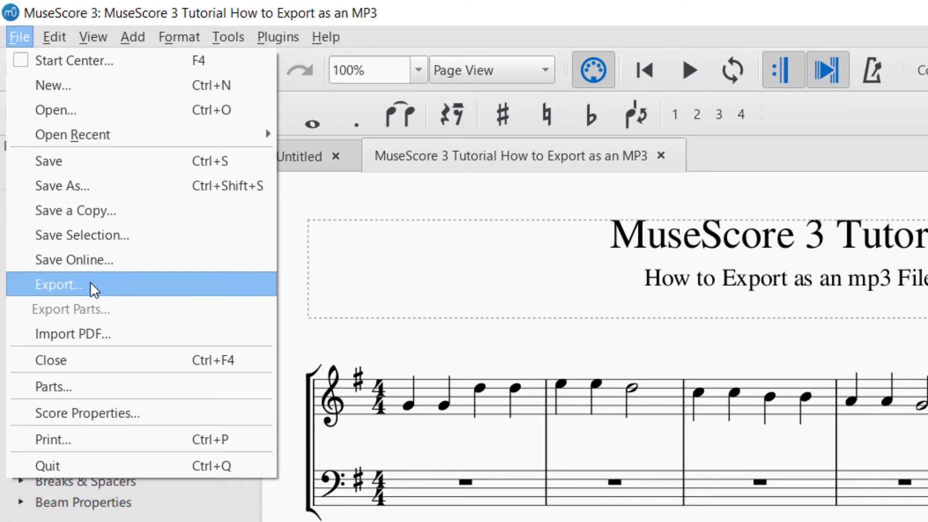
left_click(90, 285)
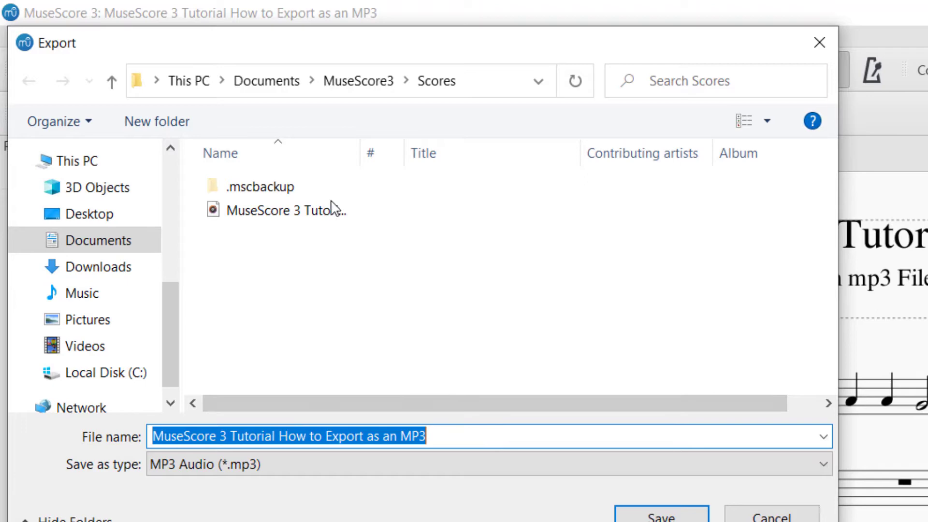
left_click(434, 464)
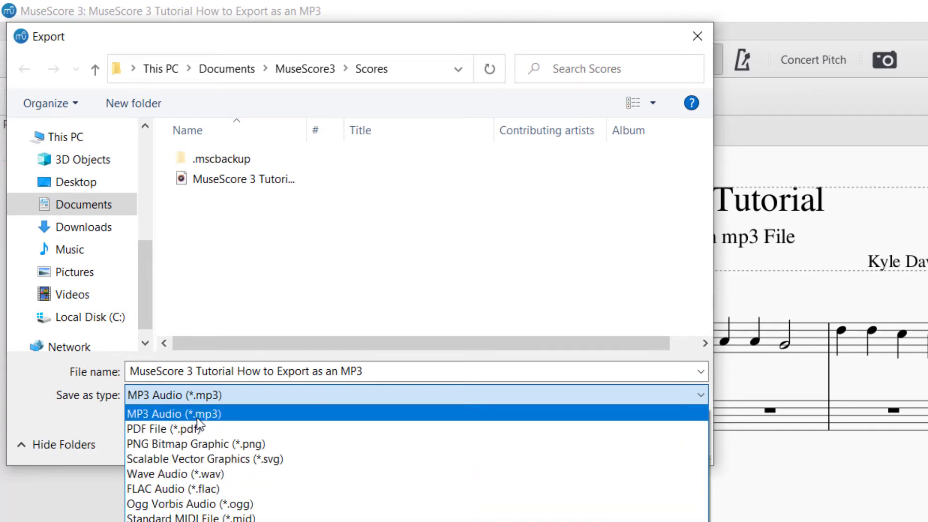
left_click(222, 415)
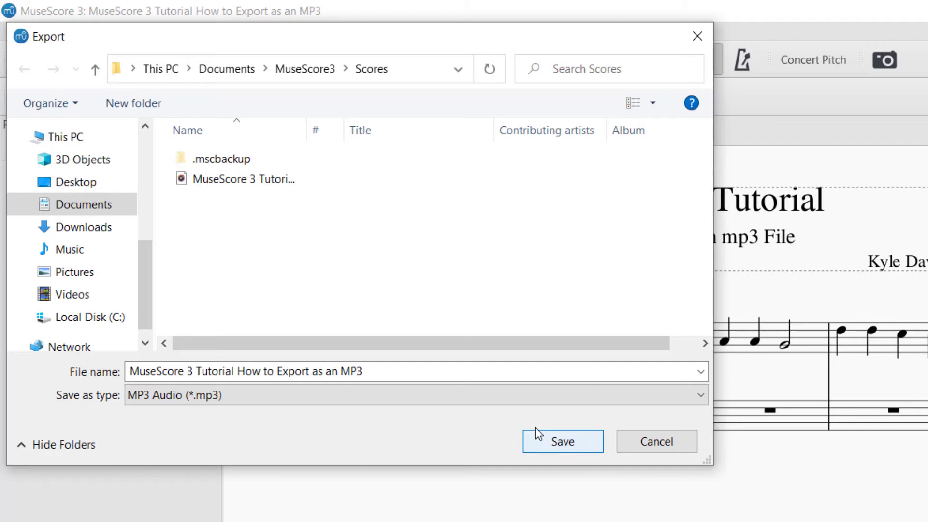
left_click(420, 371)
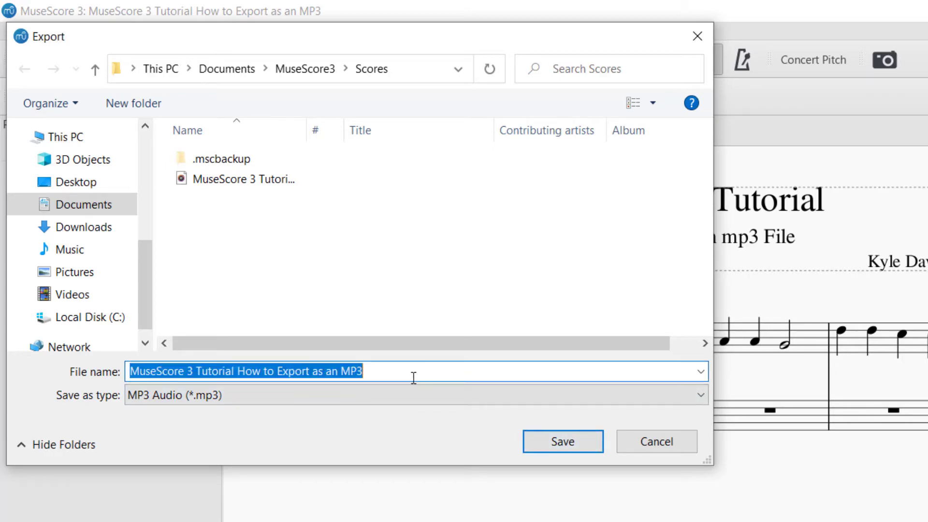
type("Mary Had a L")
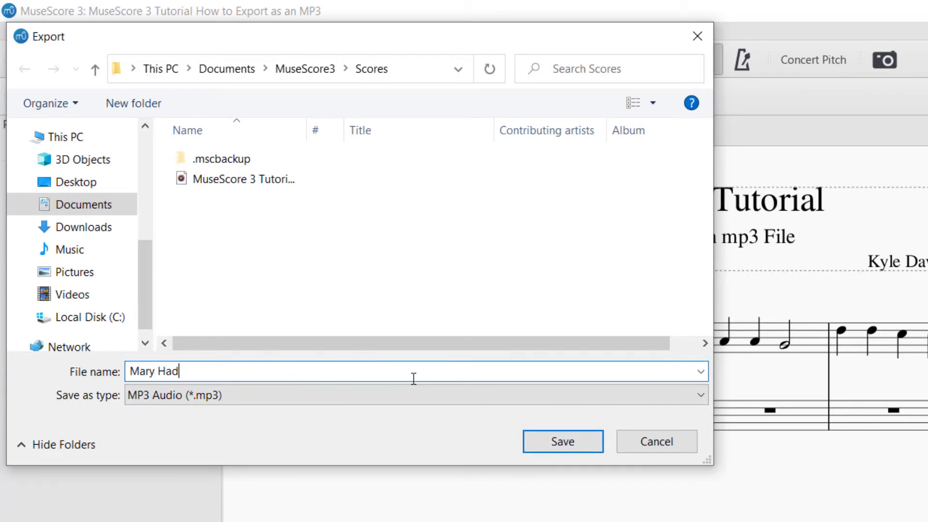
type("ittle Lamb")
- Save the export to write the Mary Had a Little Lamb MP3 file
left_click(552, 441)
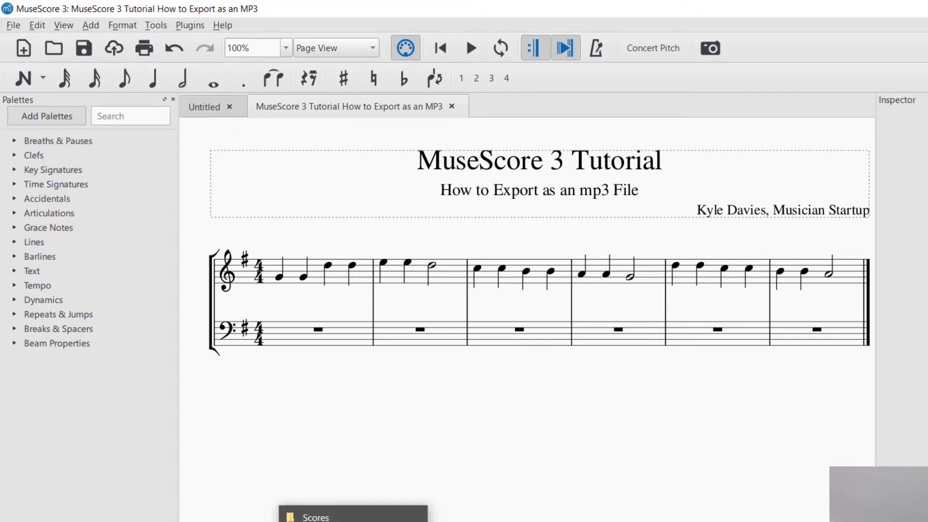
- Play the exported Mary Had a Little Lamb MP3 from the Scores folder, then pause and close the player
left_click(353, 519)
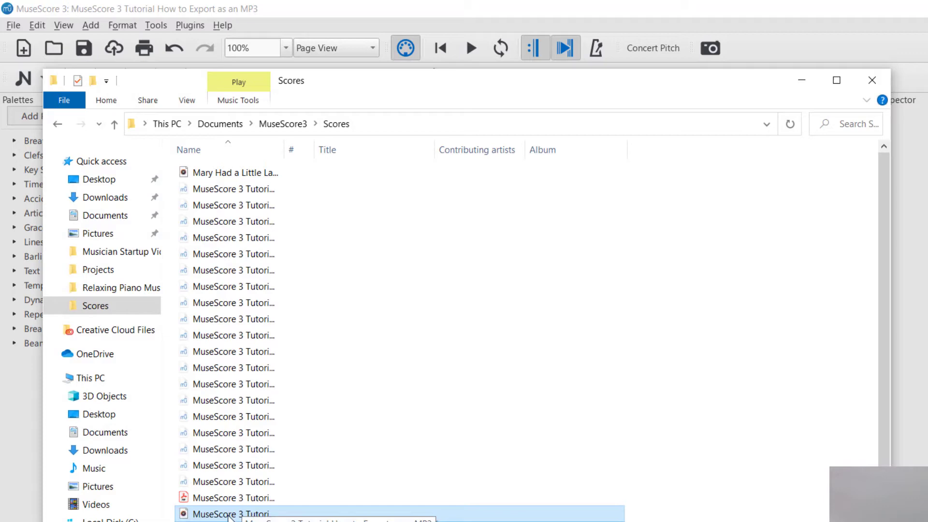
left_click(213, 172)
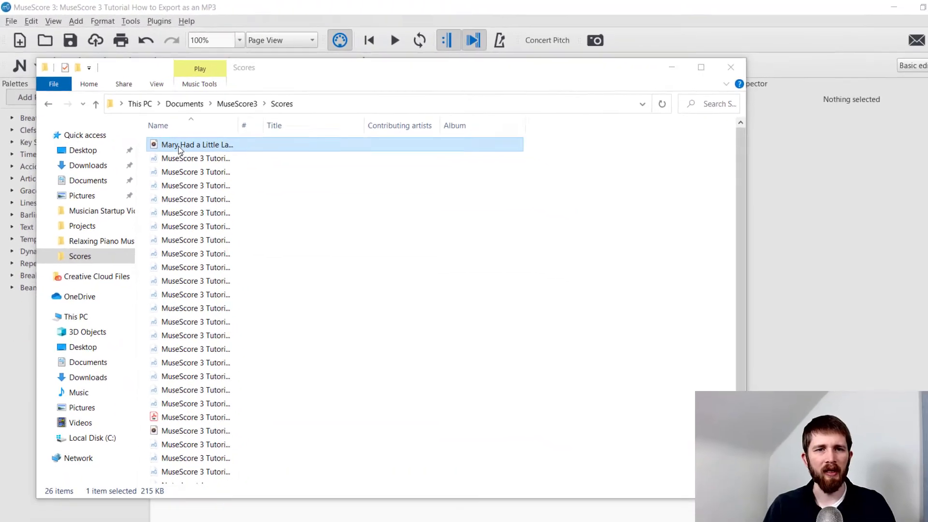
double_click(178, 146)
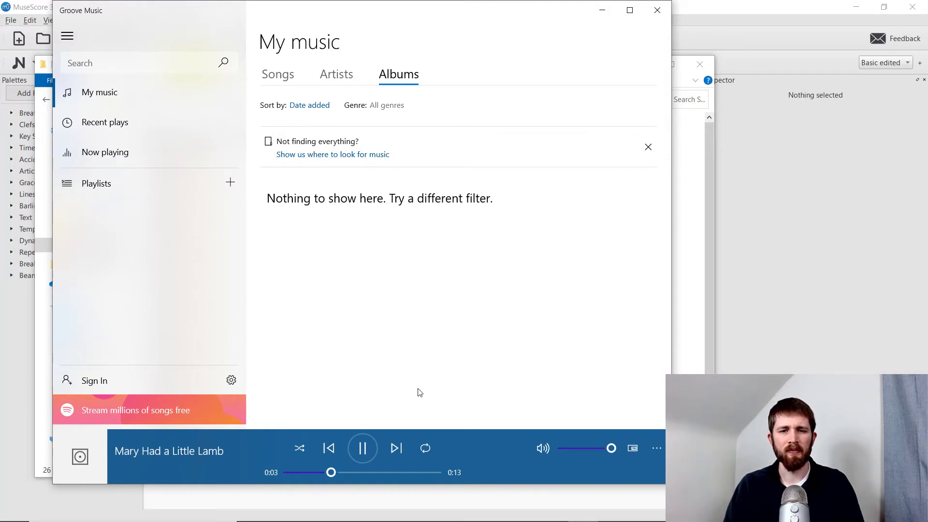
left_click(364, 455)
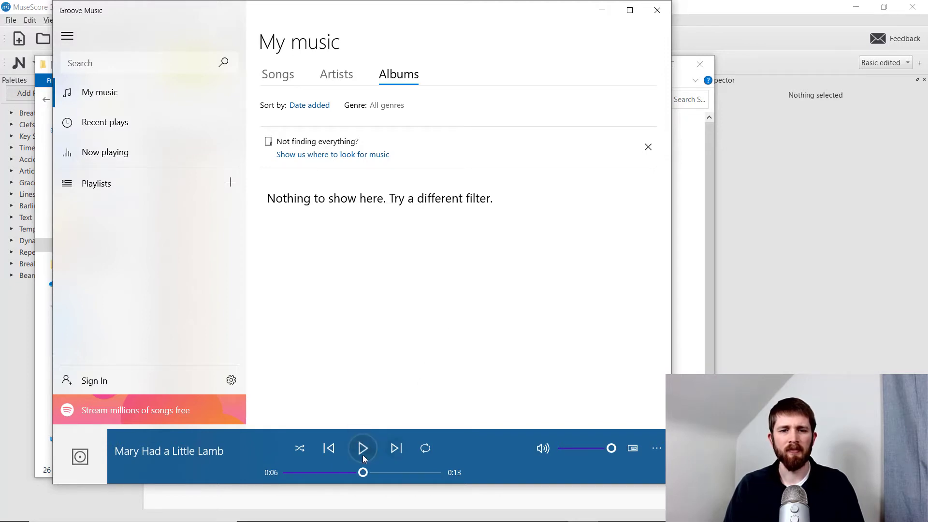
left_click(662, 11)
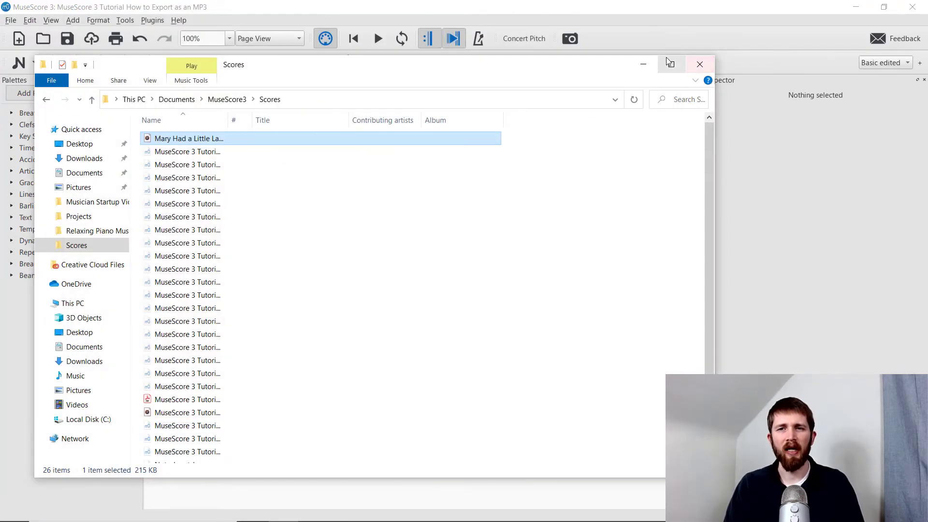
- Close the Scores folder and select measures 1 and 2 of the melody
left_click(700, 64)
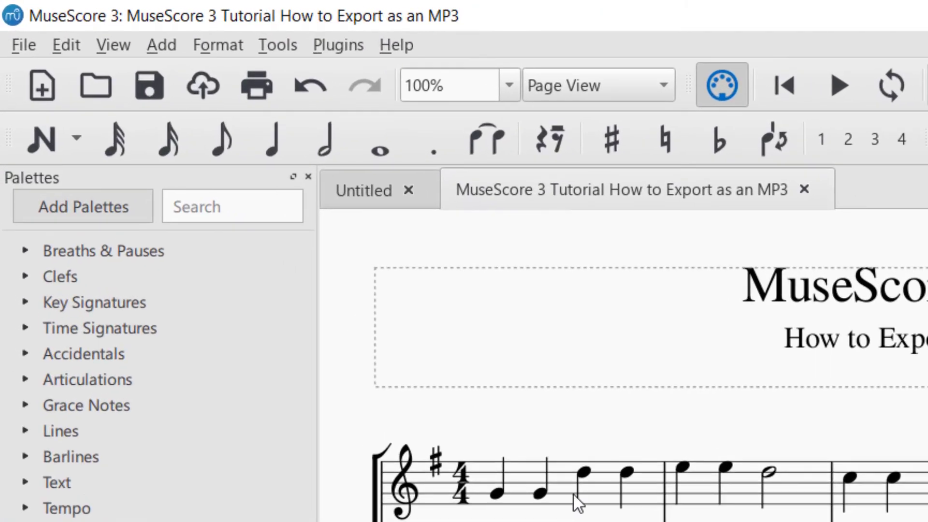
left_click(275, 239)
left_click(566, 495)
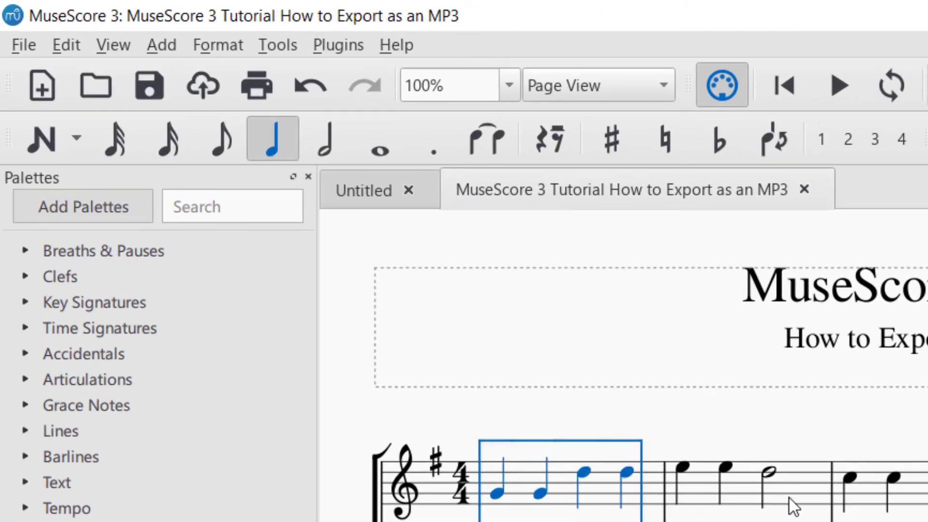
left_click(789, 498, "shift")
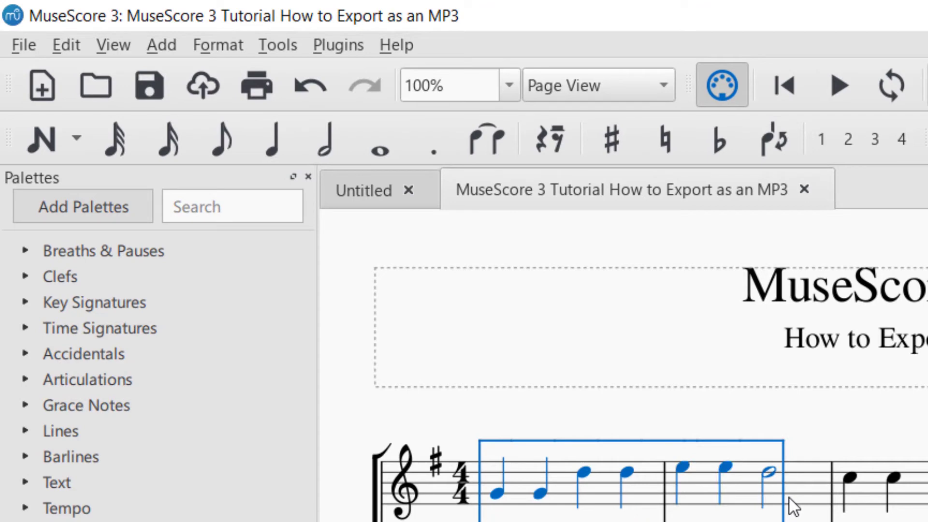
left_click(20, 49)
- Create a new score from the Treble Clef template with the default 4/4 time signature
left_click(57, 110)
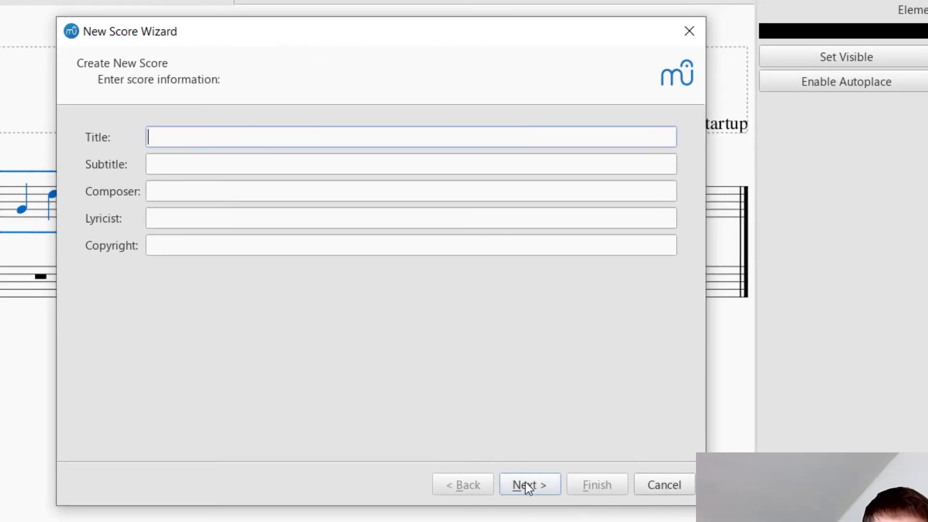
left_click(529, 486)
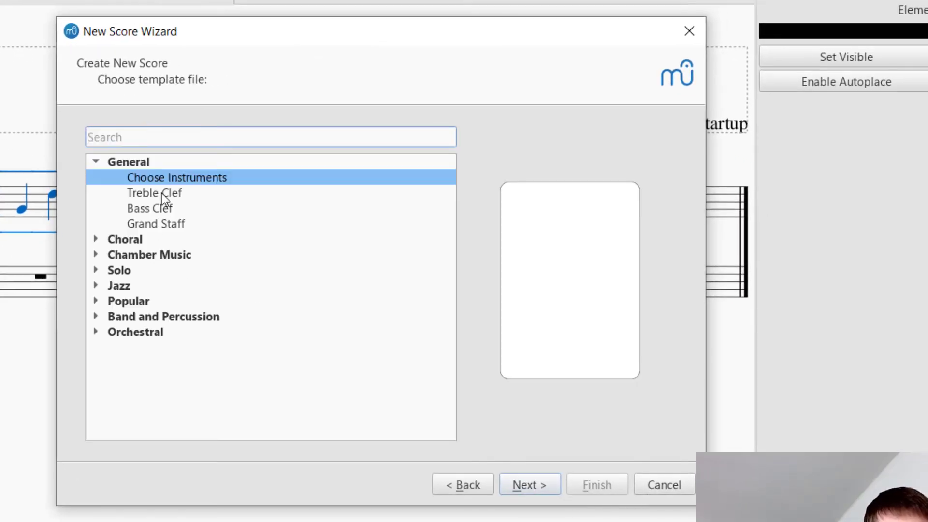
left_click(178, 192)
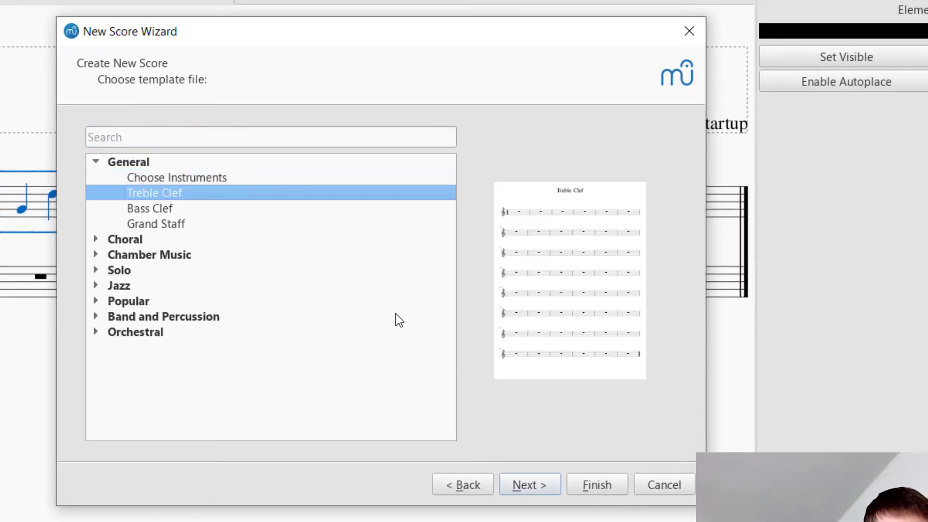
left_click(512, 489)
left_click(528, 494)
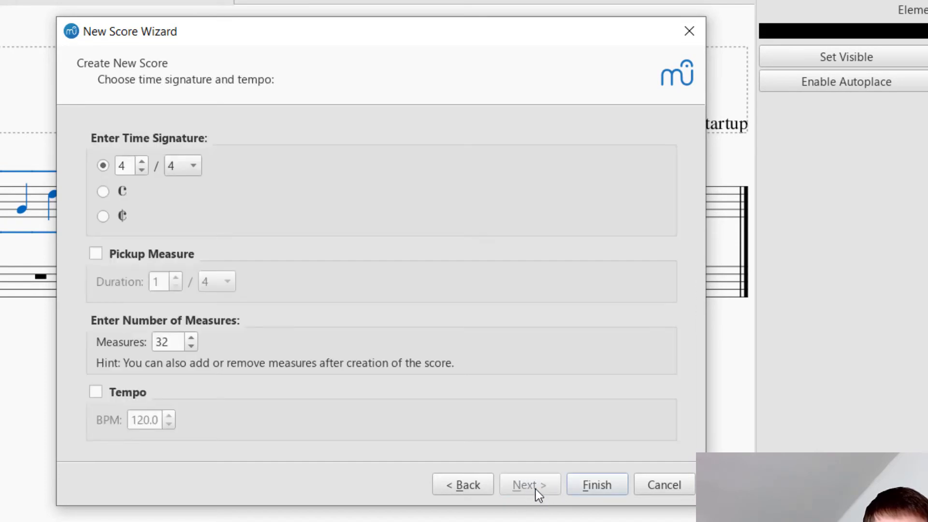
left_click(595, 492)
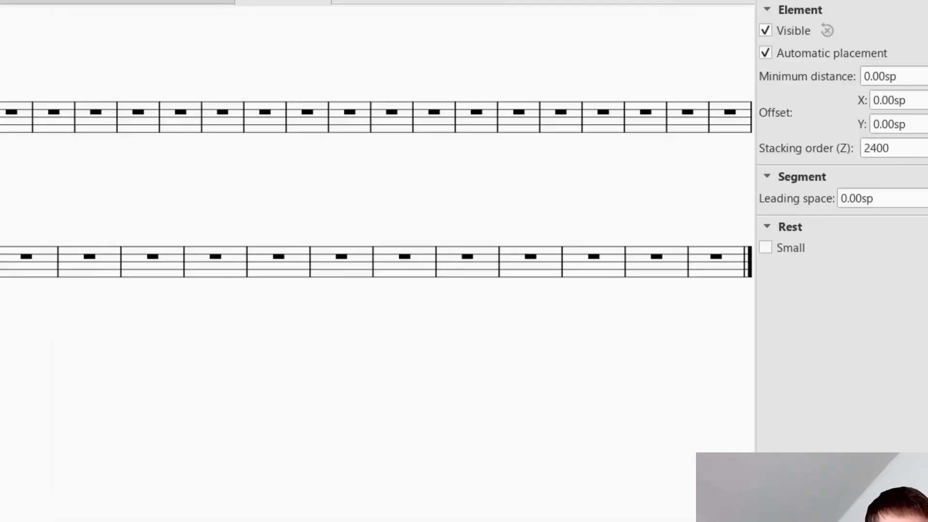
- Paste the two copied measures at measure 1 and delete every measure after measure 2
left_click(243, 230)
key("ctrl+v")
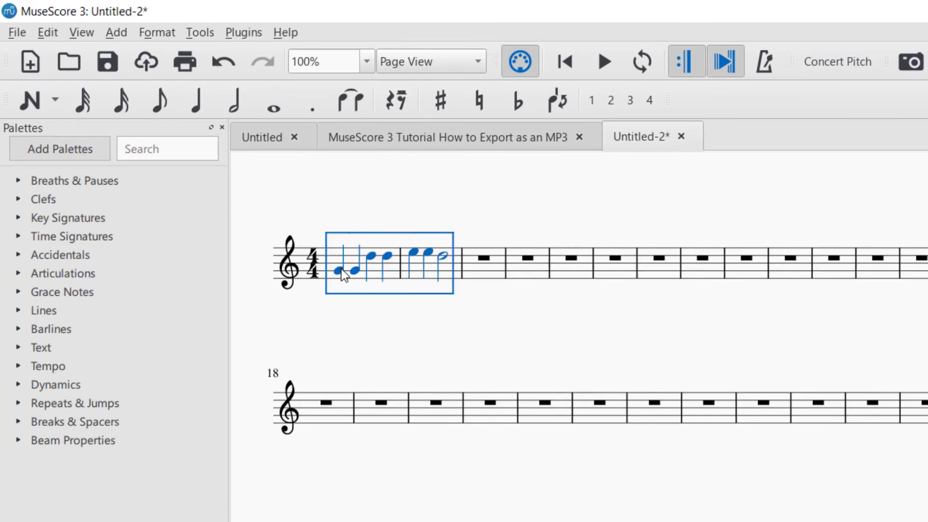
left_click(485, 261)
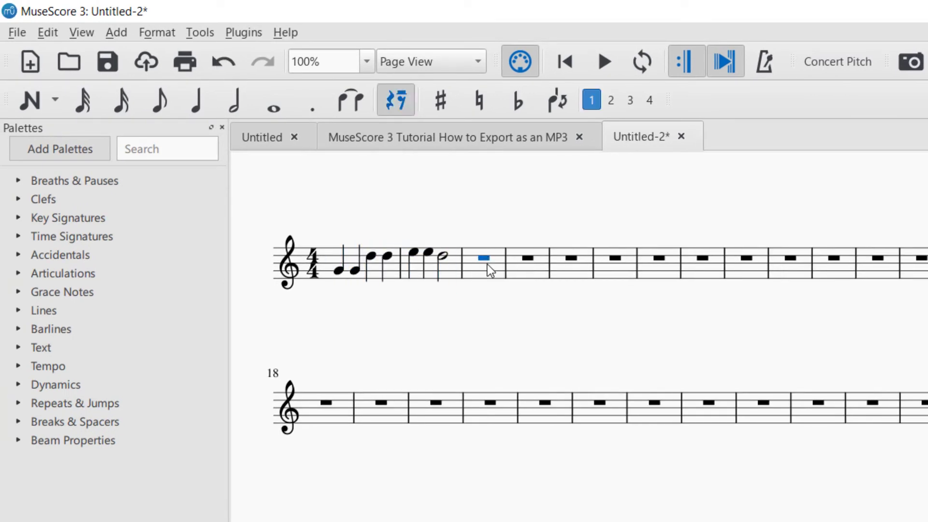
left_click(488, 265)
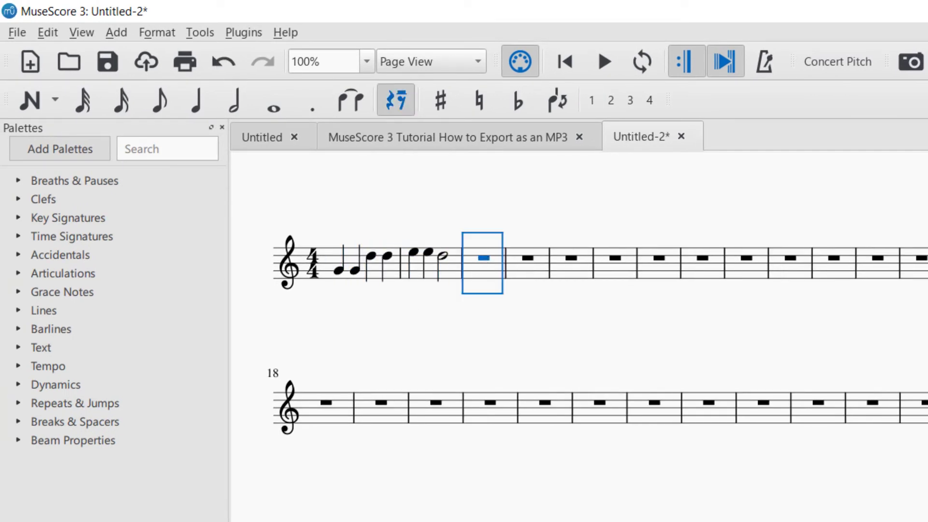
key("ctrl+shift+End")
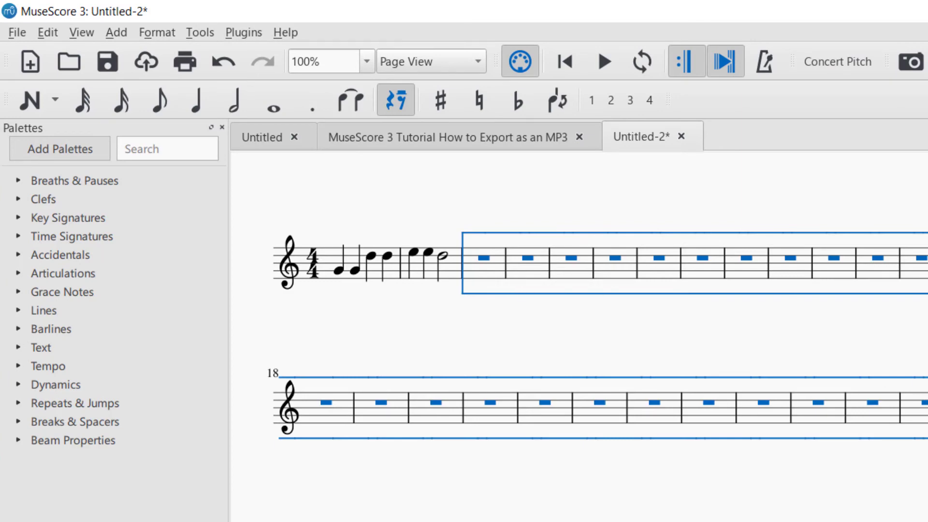
key("ctrl+Delete")
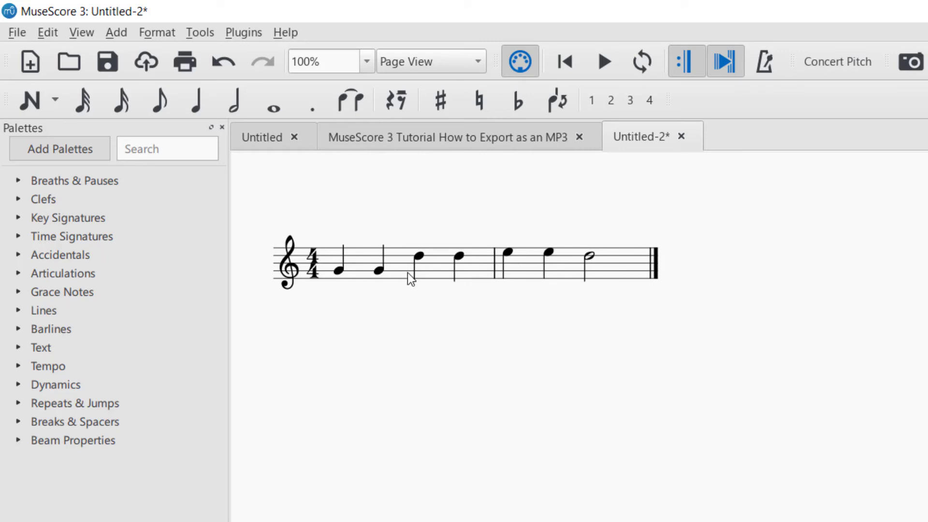
- Open the Export dialog for the new score, then cancel it
left_click(17, 32)
left_click(53, 250)
left_click(676, 455)
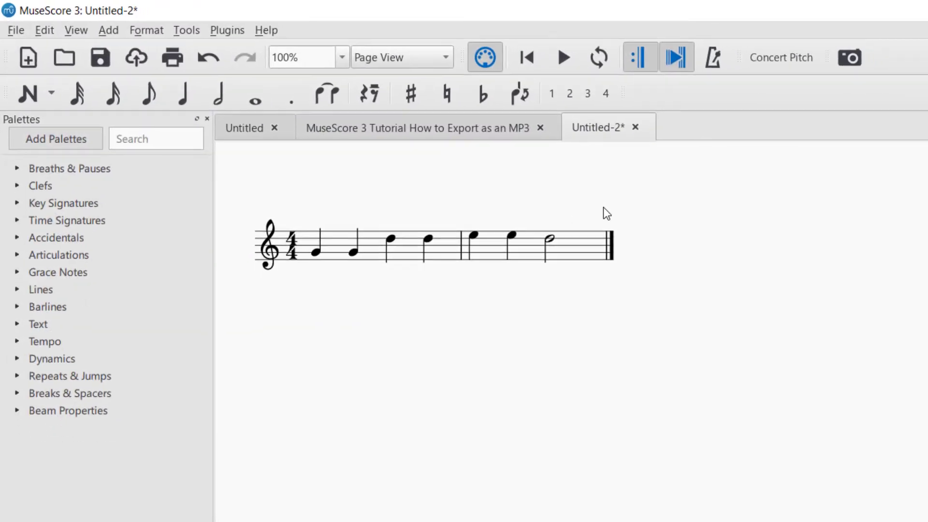